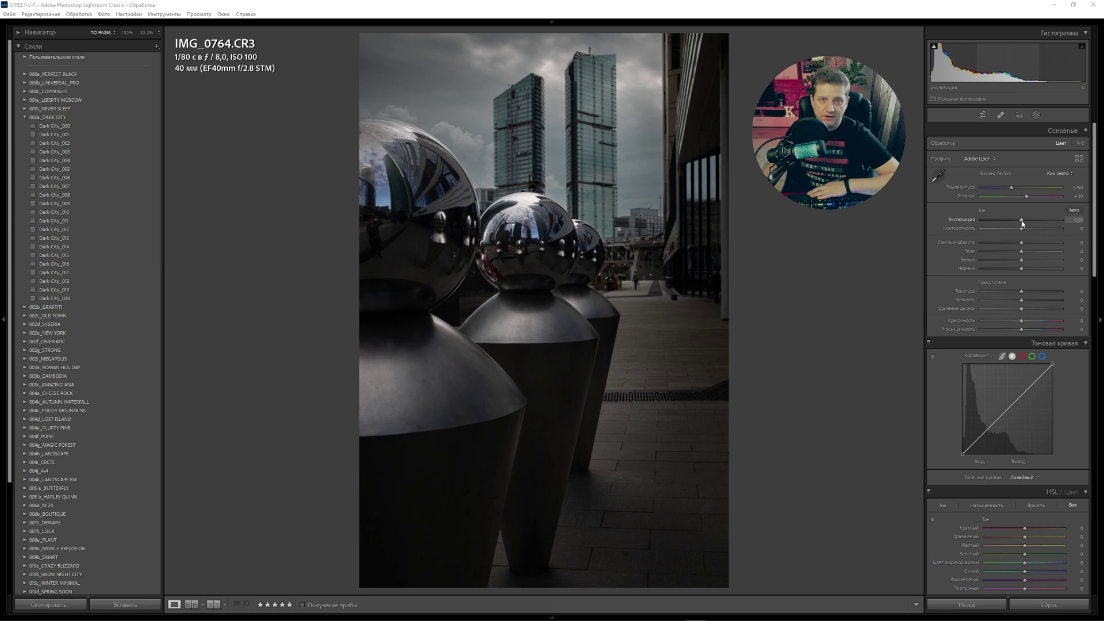
# - In Lightroom, raise exposure, apply the Dark City_000 preset and drop contrast to −25
pyautogui.moveTo(1022, 223); pyautogui.dragTo(1032, 222)
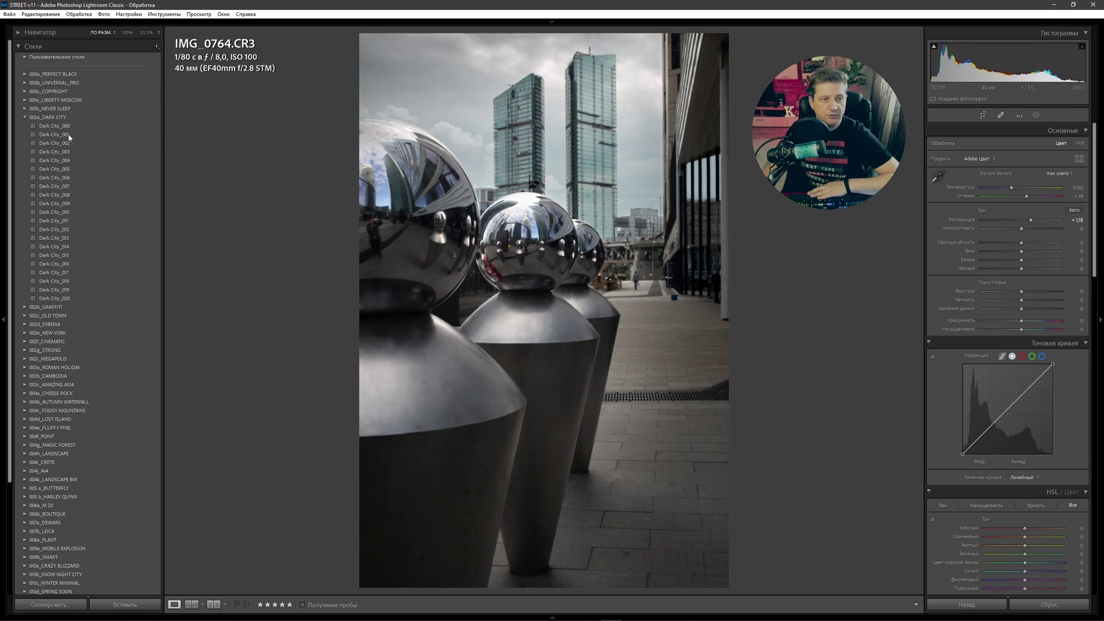
pyautogui.click(54, 126)
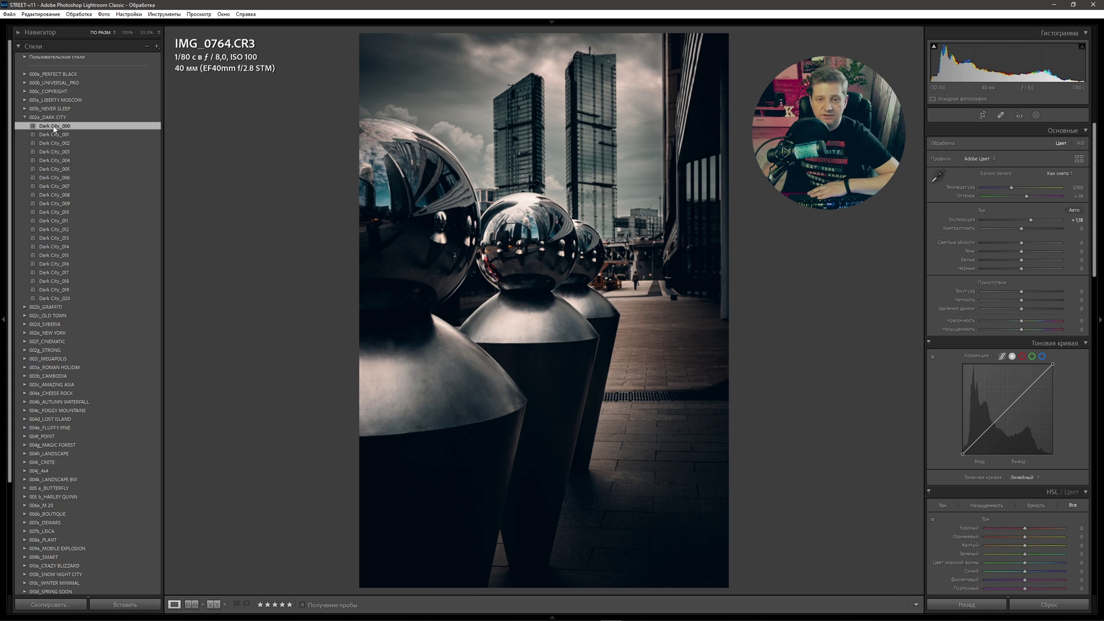
pyautogui.moveTo(1026, 229); pyautogui.dragTo(1011, 229)
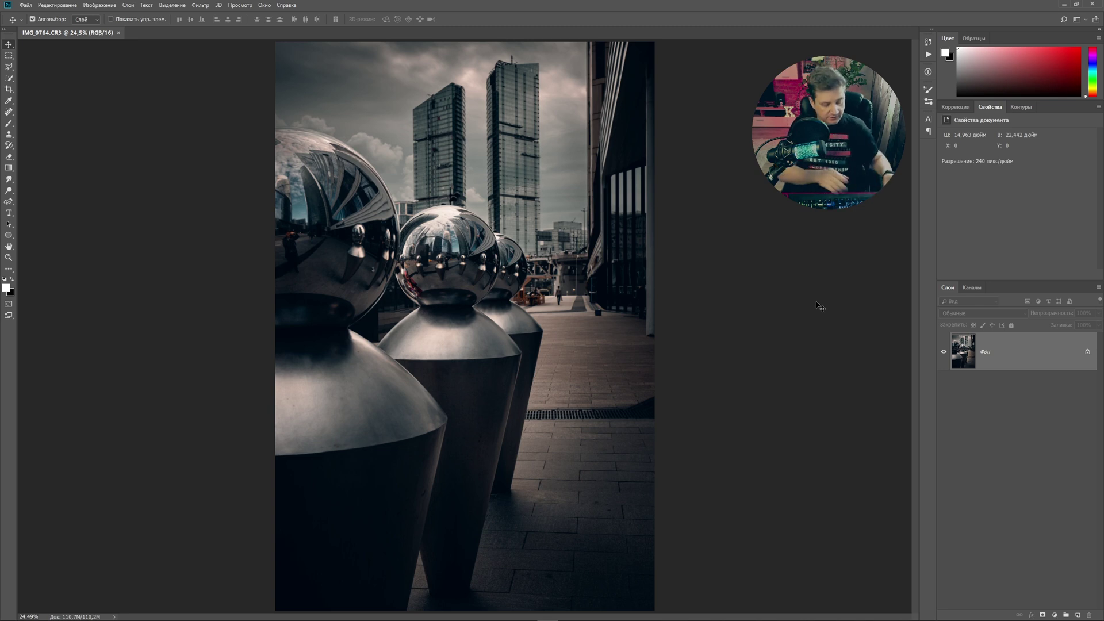
# - Duplicate the background layer with Ctrl+J and send the copy to Color Efex Pro 4
pyautogui.hotkey('ctrl', 'j')
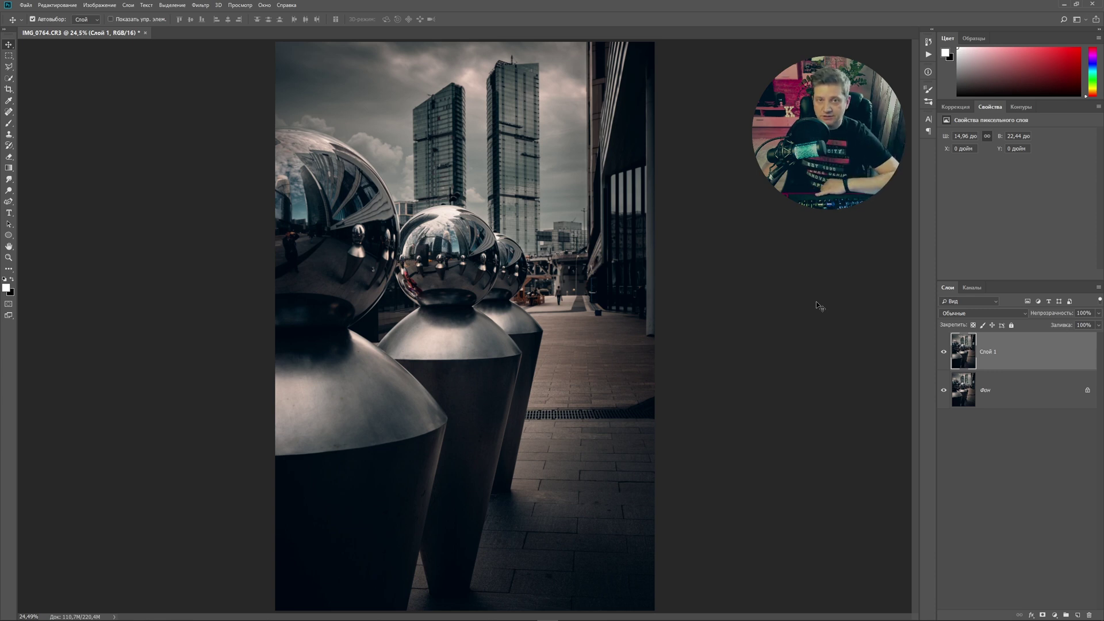
pyautogui.click(201, 5)
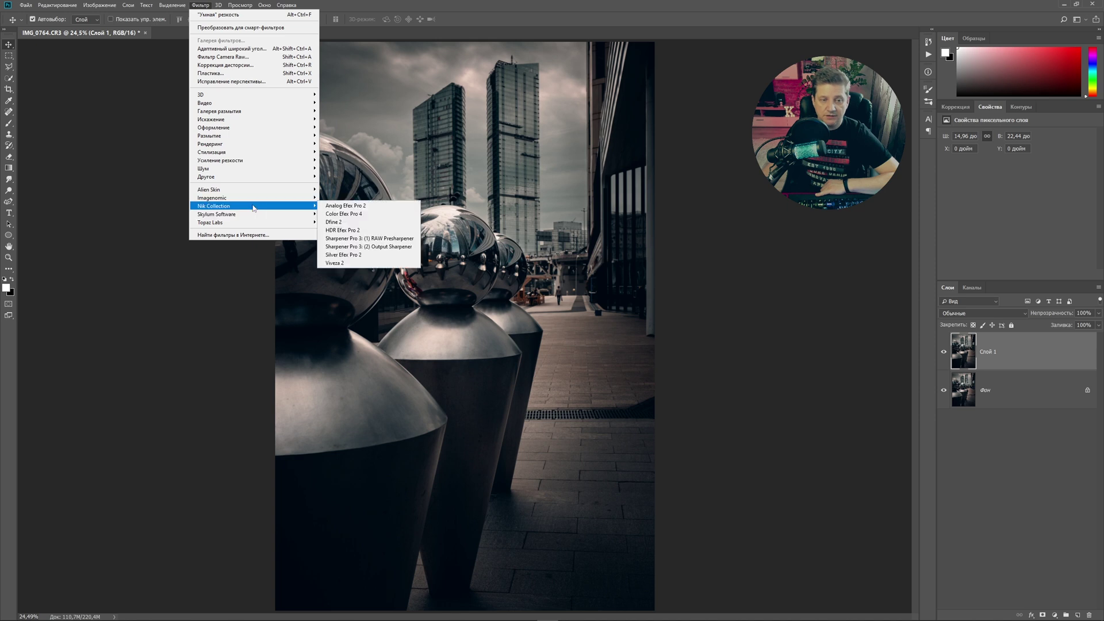
pyautogui.moveTo(224, 205)
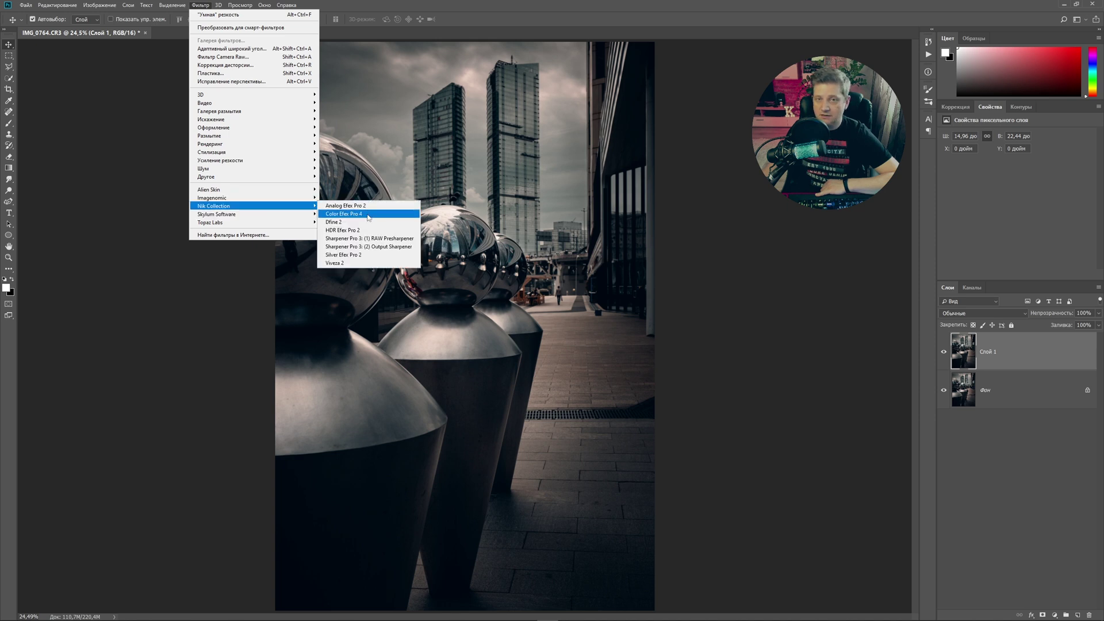
pyautogui.click(368, 216)
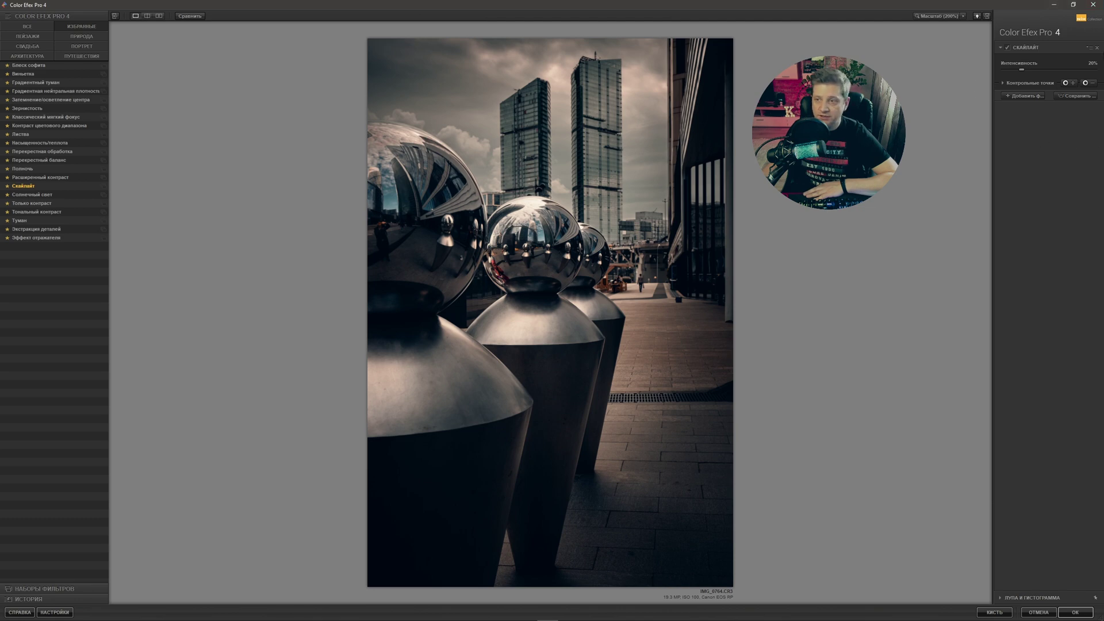
# - Delete the Skylight (Скайлайт) filter from the Color Efex Pro 4 stack
pyautogui.click(1097, 49)
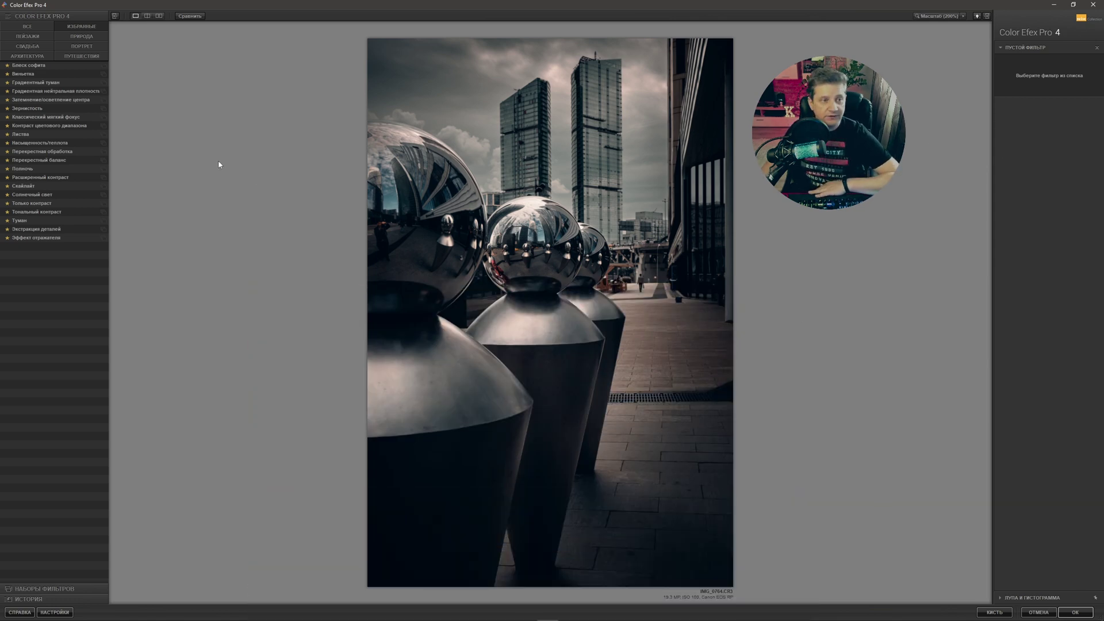
# - Apply Classic Soft Focus with Diffusion 1, compare to the original, and add an empty filter slot
pyautogui.click(70, 119)
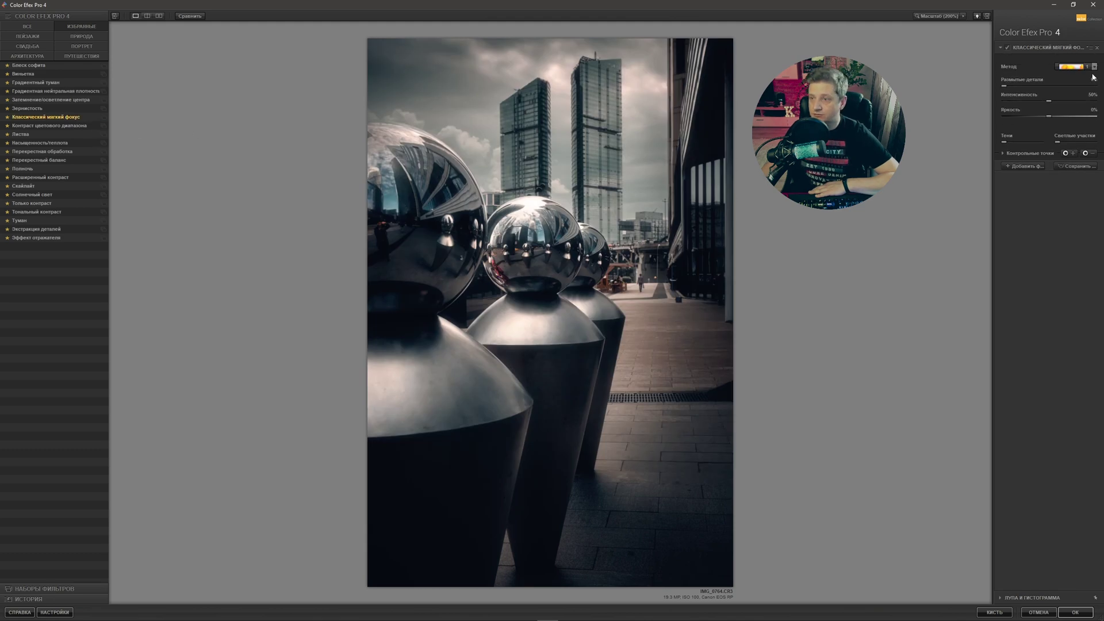
pyautogui.click(1095, 66)
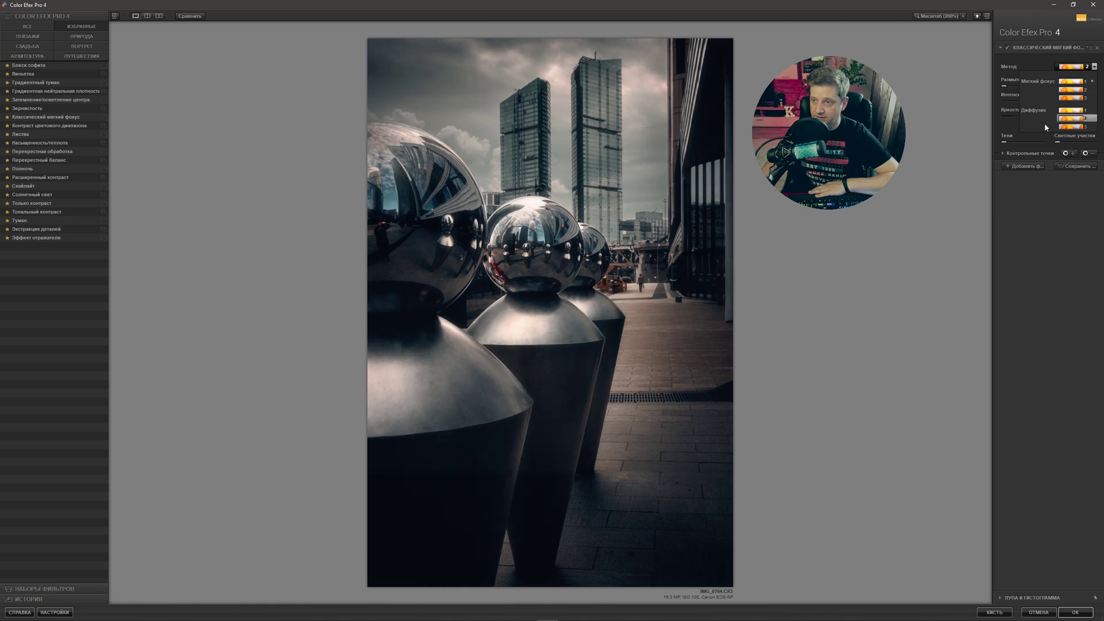
pyautogui.click(1077, 114)
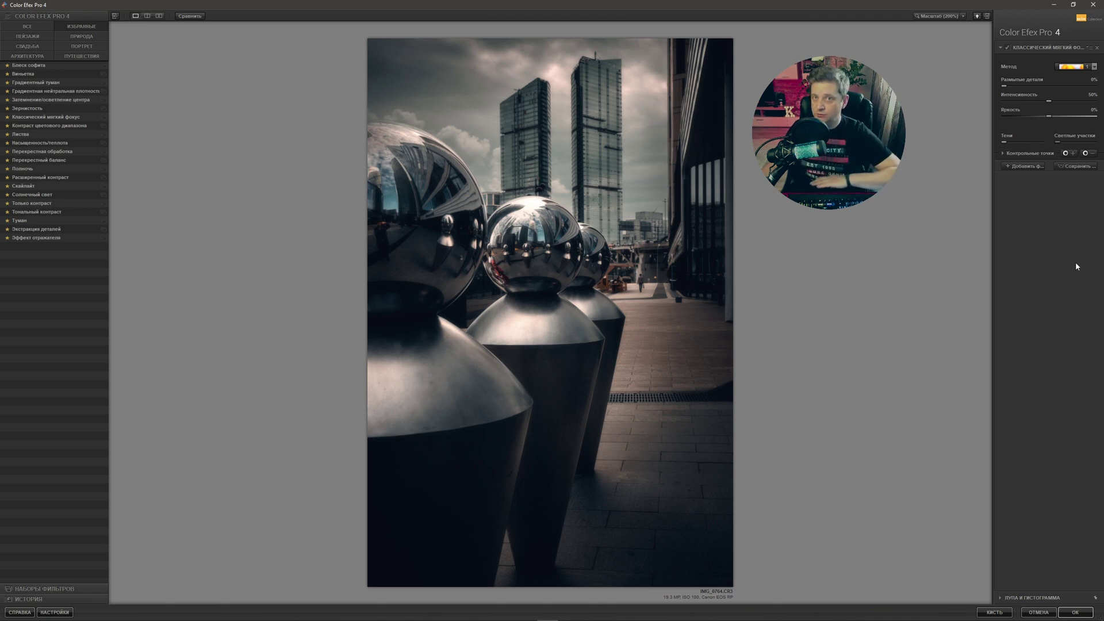
pyautogui.click(192, 16)
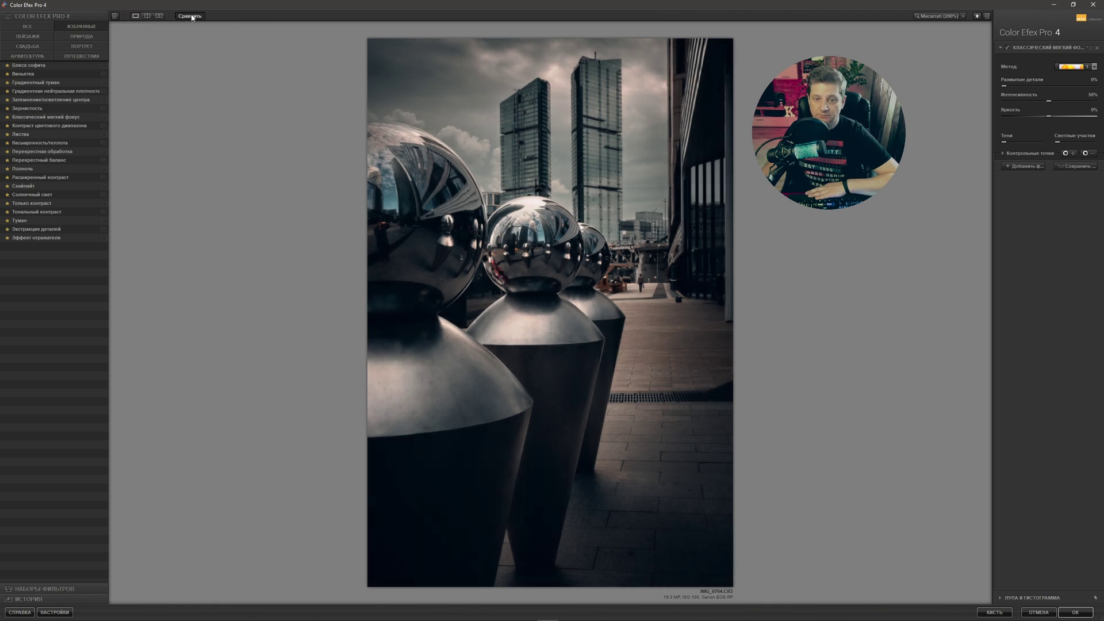
pyautogui.click(192, 16)
pyautogui.click(191, 17)
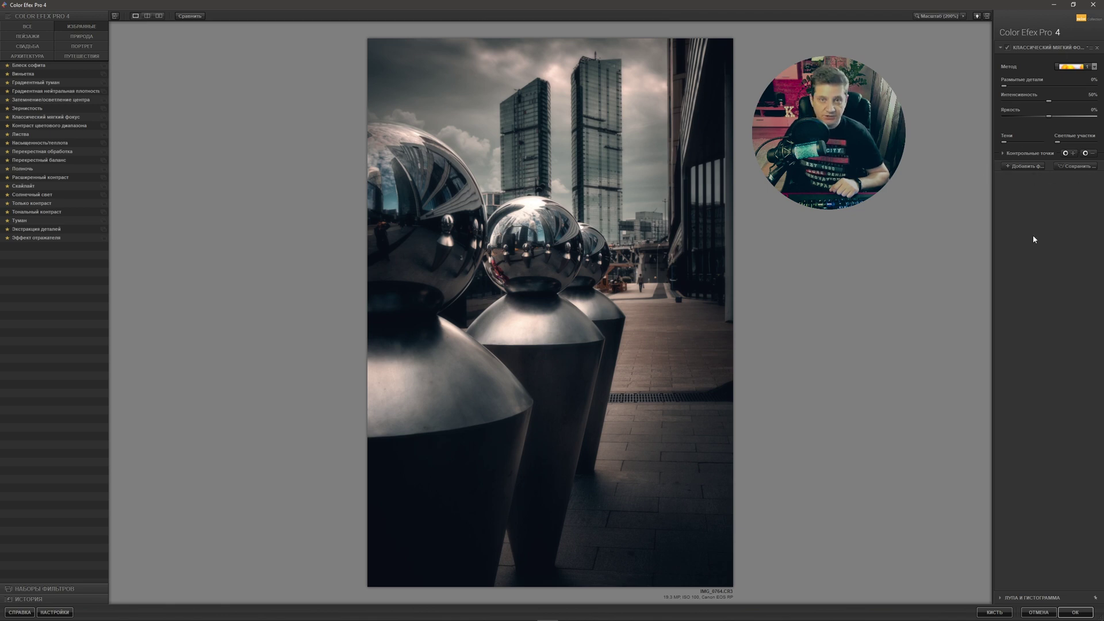
pyautogui.click(1027, 166)
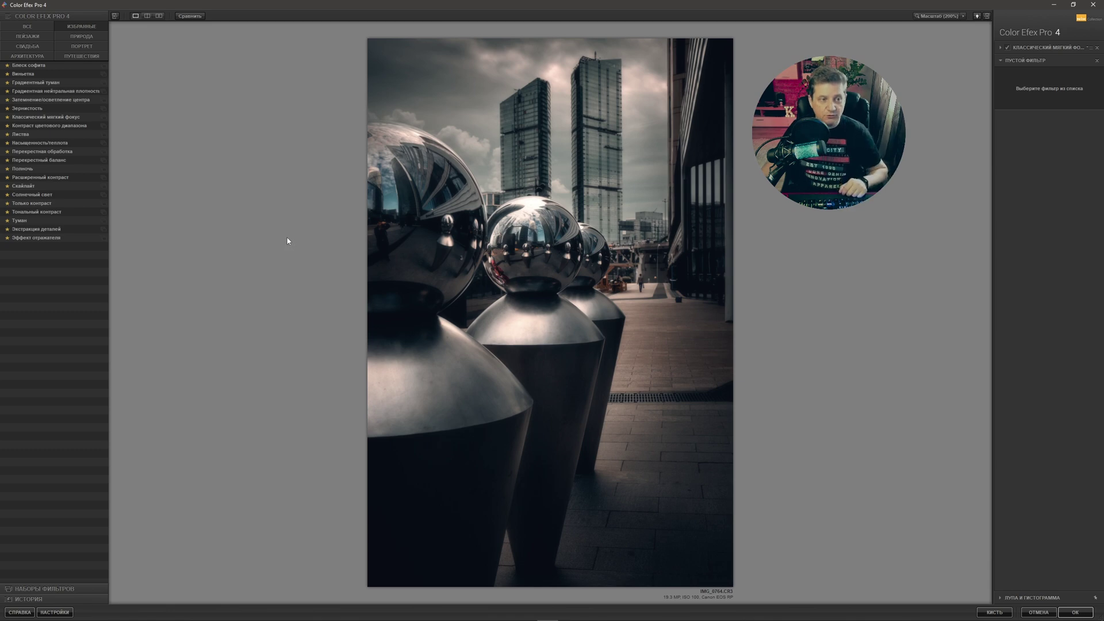
# - Add the Glamour Glow (Блеск софита) filter, soften it to 30% and warm its colour
pyautogui.click(28, 65)
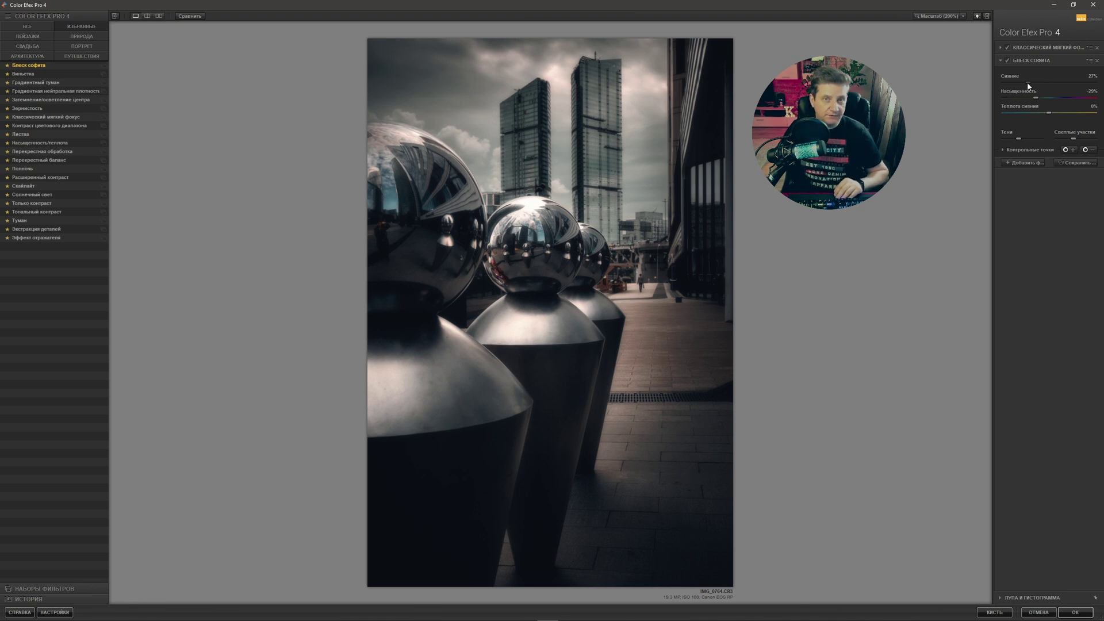
pyautogui.moveTo(1028, 85); pyautogui.dragTo(1099, 86)
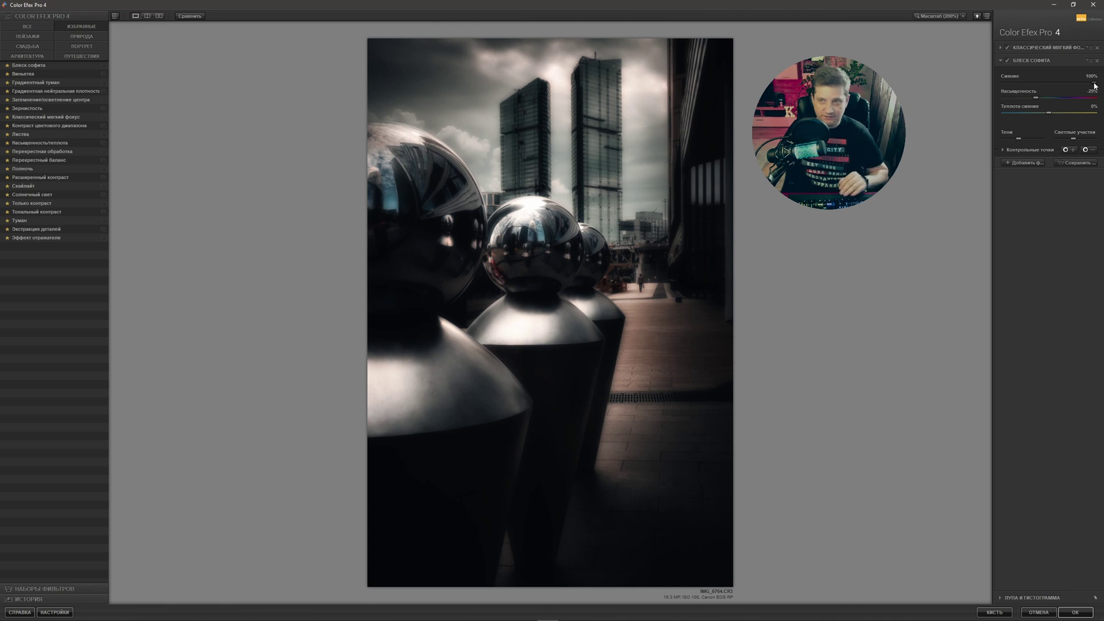
pyautogui.moveTo(1095, 84); pyautogui.dragTo(1033, 84)
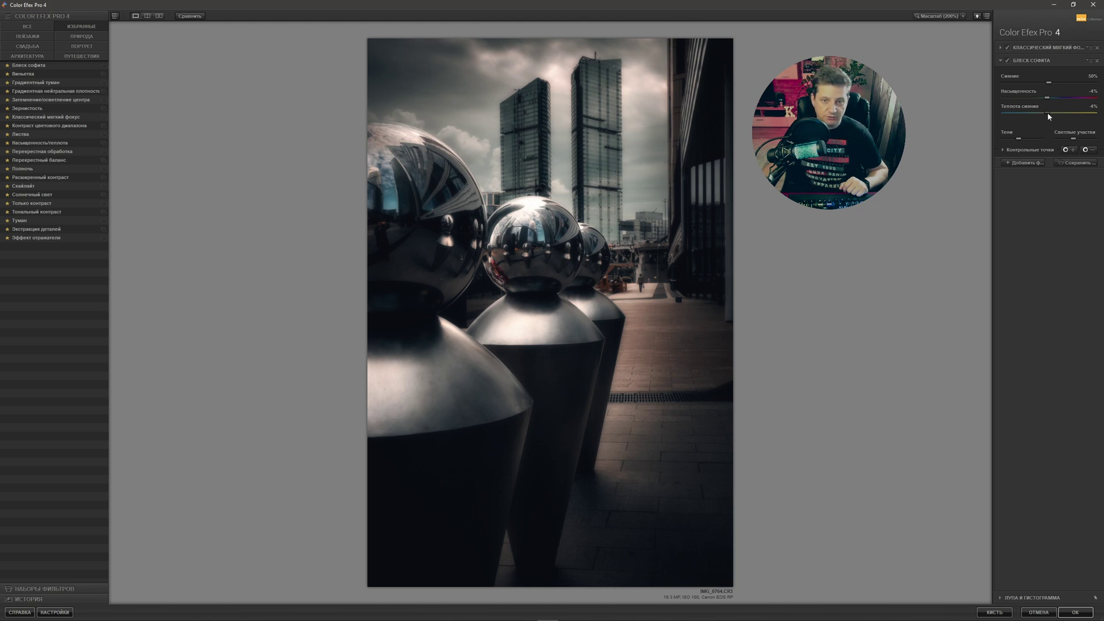
pyautogui.moveTo(1049, 113); pyautogui.dragTo(1057, 113)
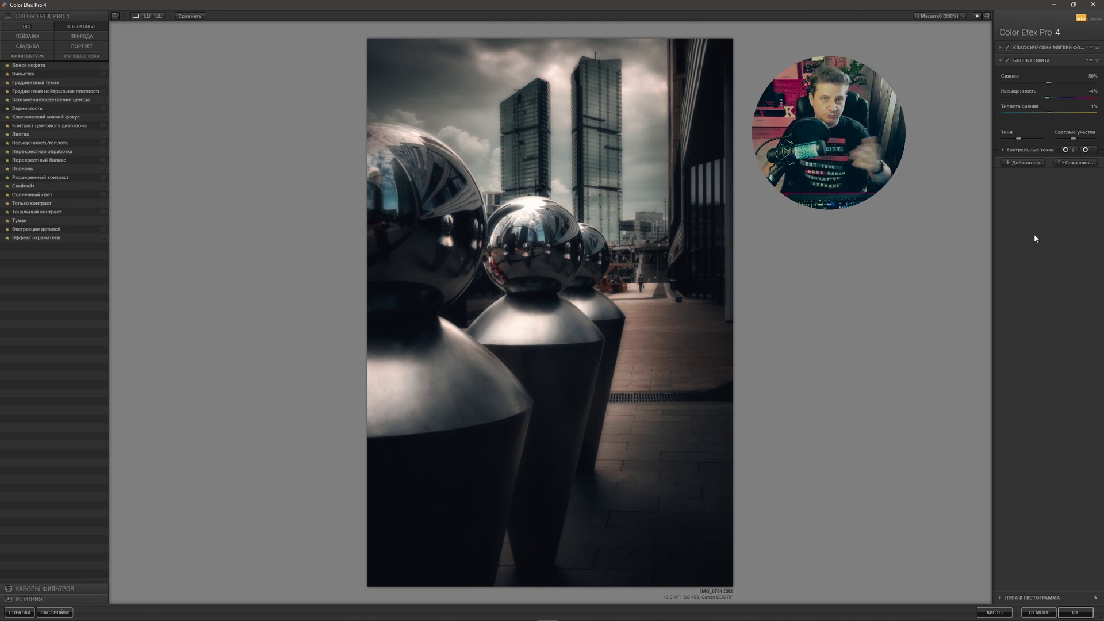
# - Compare the glow on and off, then apply the result back to Photoshop
pyautogui.click(1007, 60)
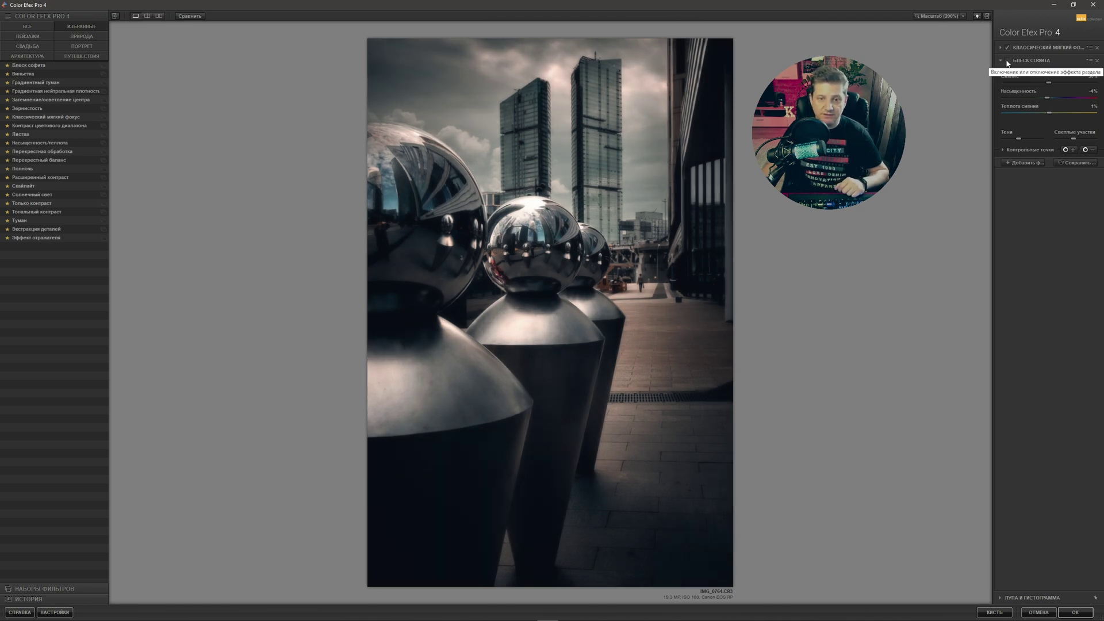
pyautogui.click(1007, 61)
pyautogui.click(1007, 61)
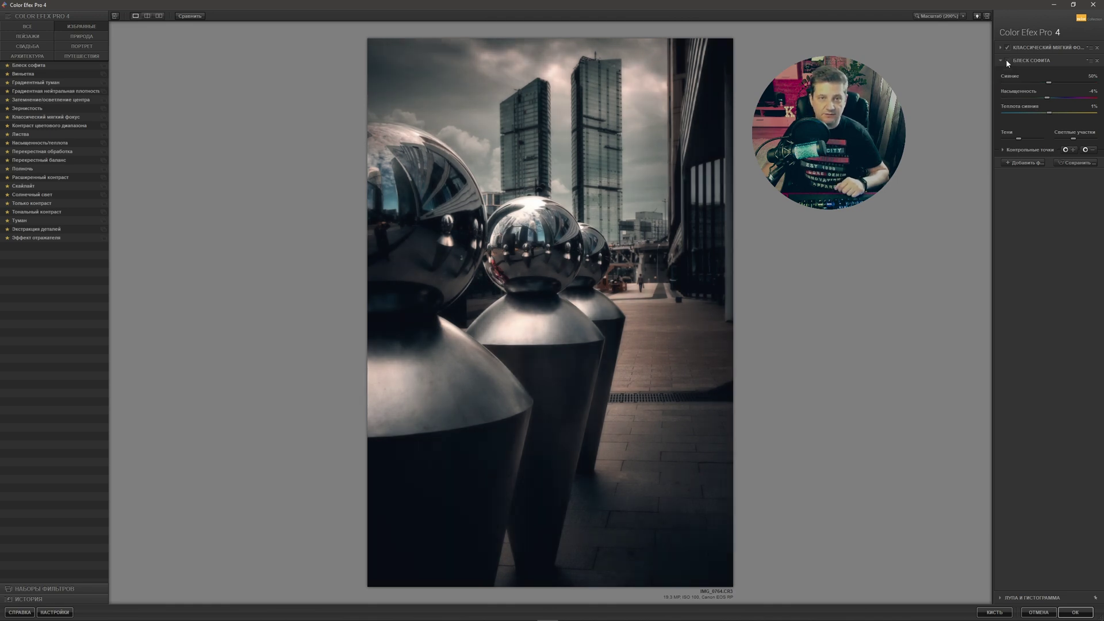
pyautogui.click(1007, 61)
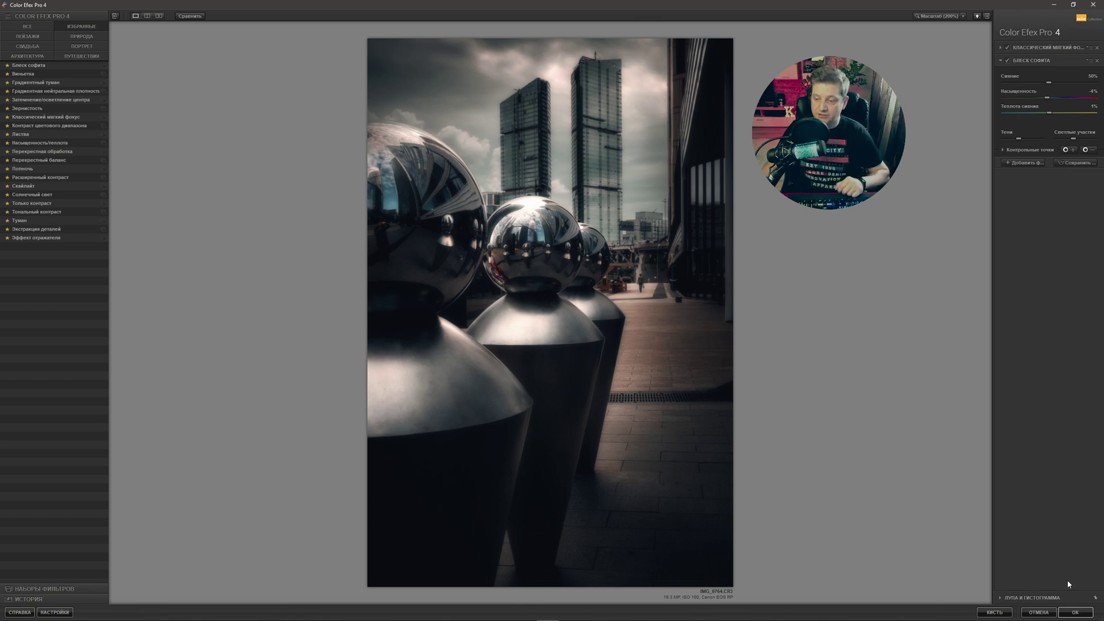
pyautogui.click(1077, 612)
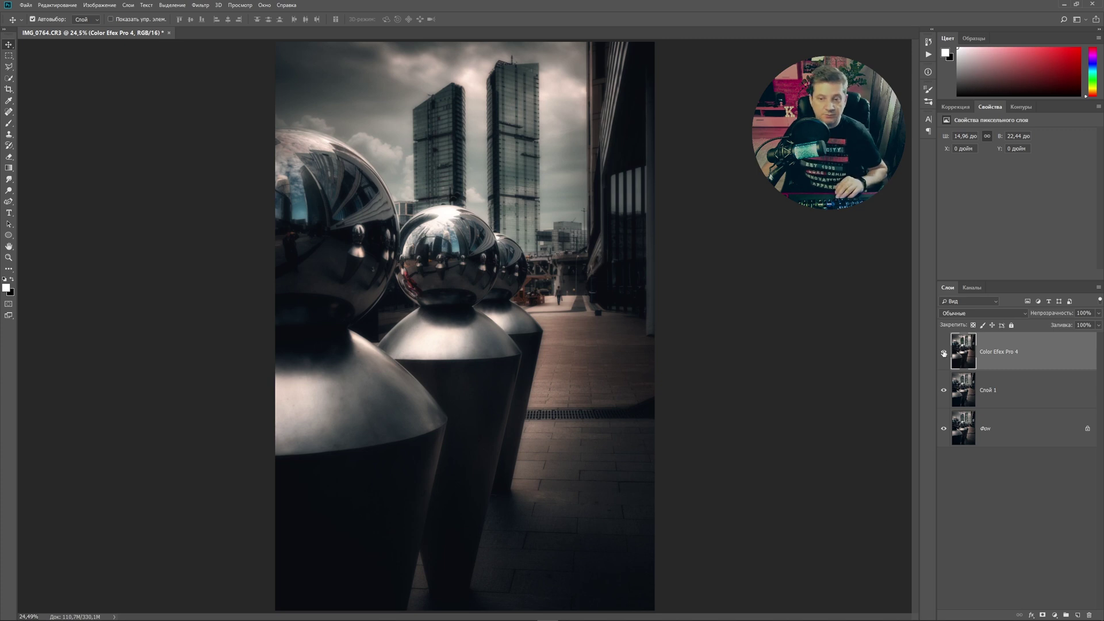
# - Compare the Color Efex Pro 4 layer on and off, then set its opacity to 75%
pyautogui.click(943, 353)
pyautogui.click(944, 353)
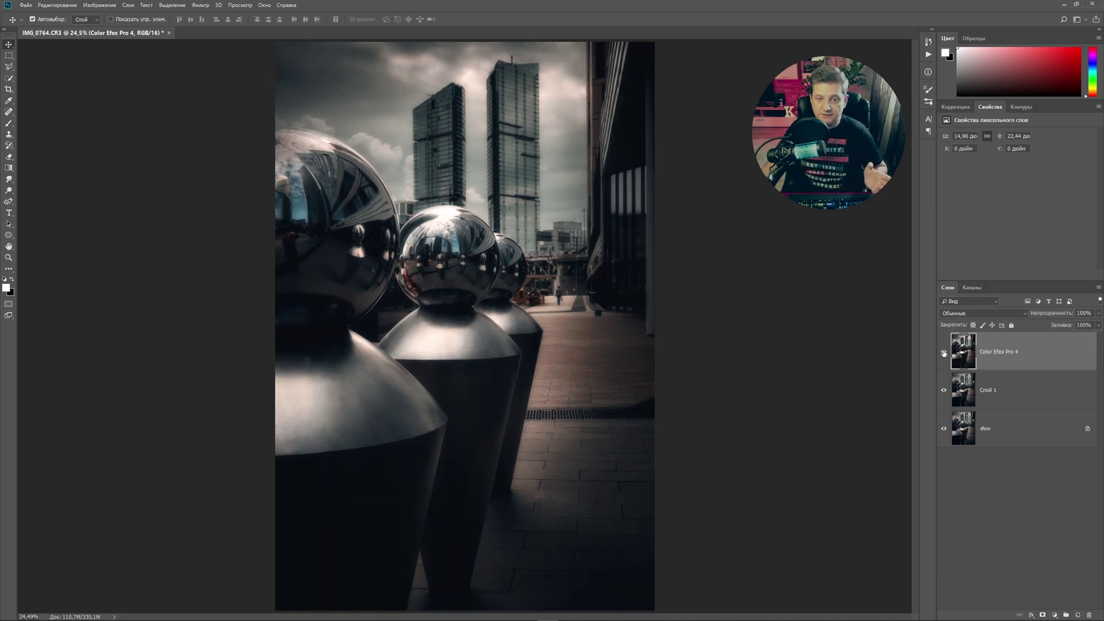
pyautogui.click(943, 353)
pyautogui.click(943, 353)
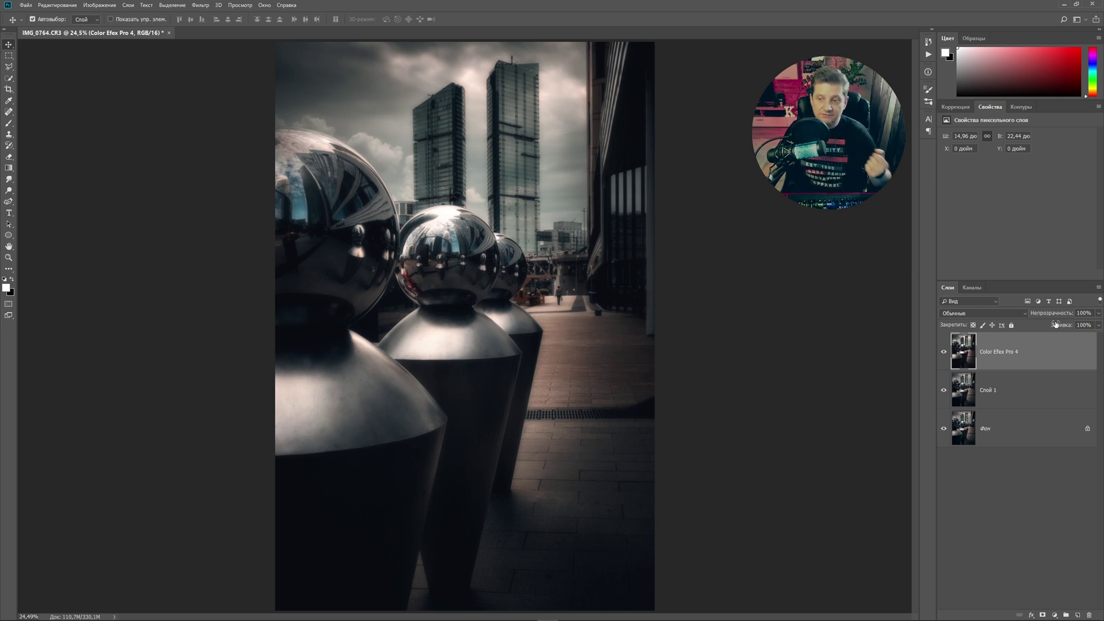
pyautogui.moveTo(1068, 314); pyautogui.dragTo(1054, 314)
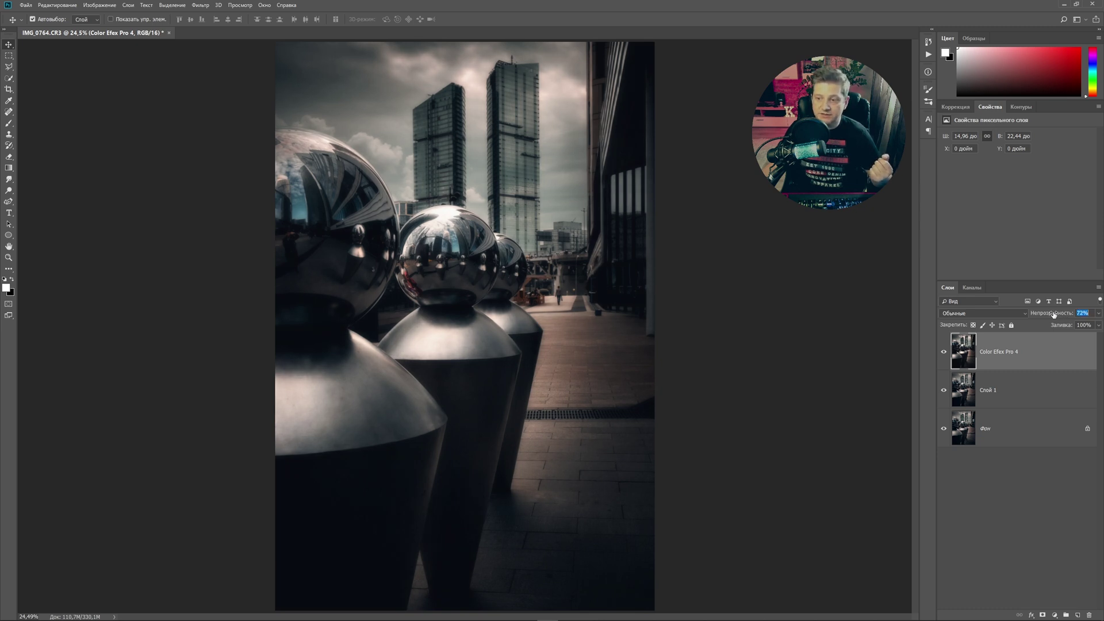
pyautogui.moveTo(1053, 315); pyautogui.dragTo(1055, 315)
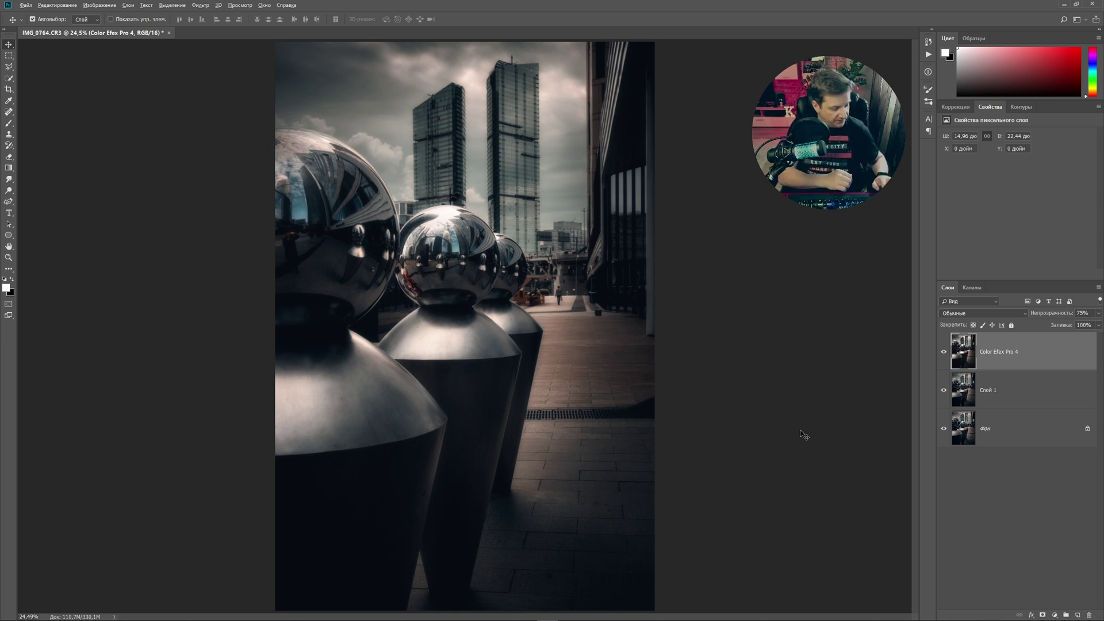
# - Stamp all visible layers into a new top layer, Слой 2, with Ctrl+Alt+Shift+E
pyautogui.hotkey('ctrl', 'shift', 'alt', 'e')
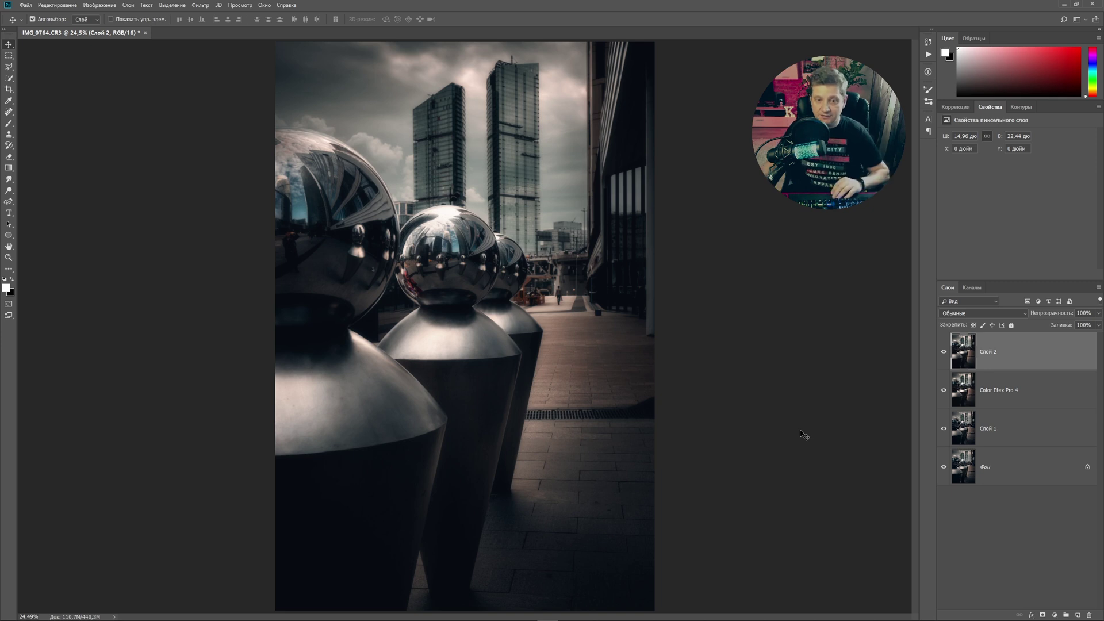
# - Resize the image to 1440 × 2160 pixels and fit it on screen
pyautogui.click(99, 5)
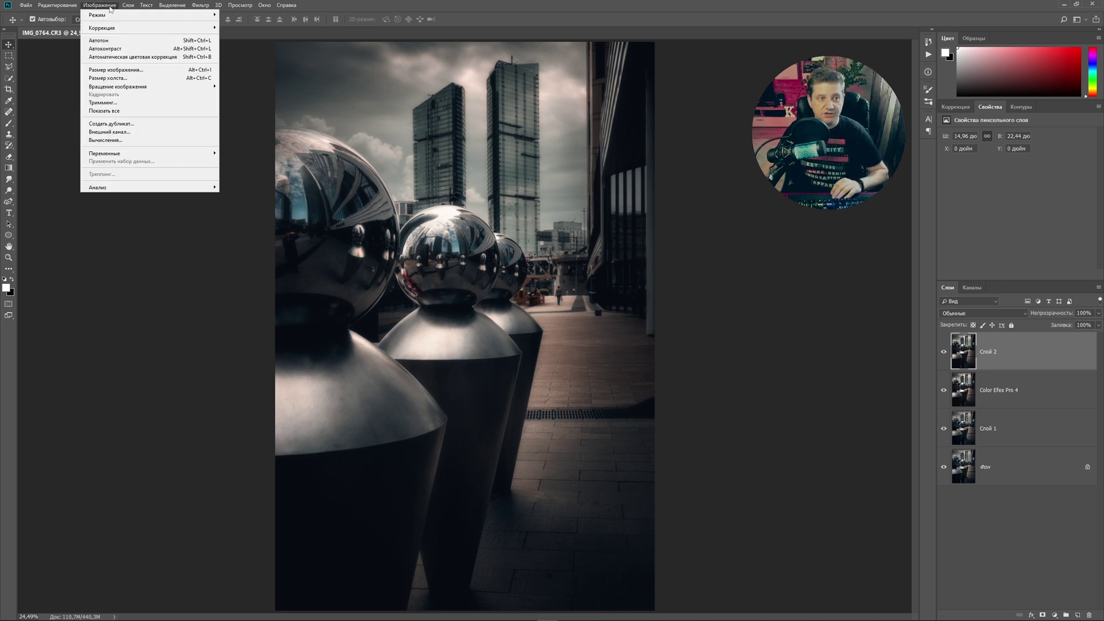
pyautogui.click(125, 70)
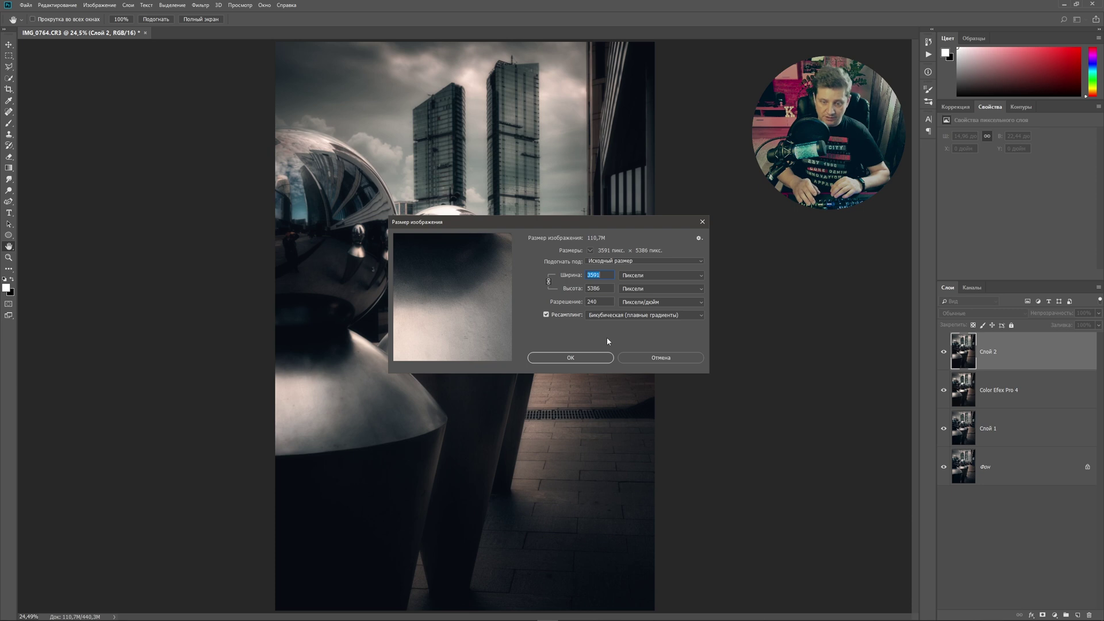
pyautogui.write('1440')
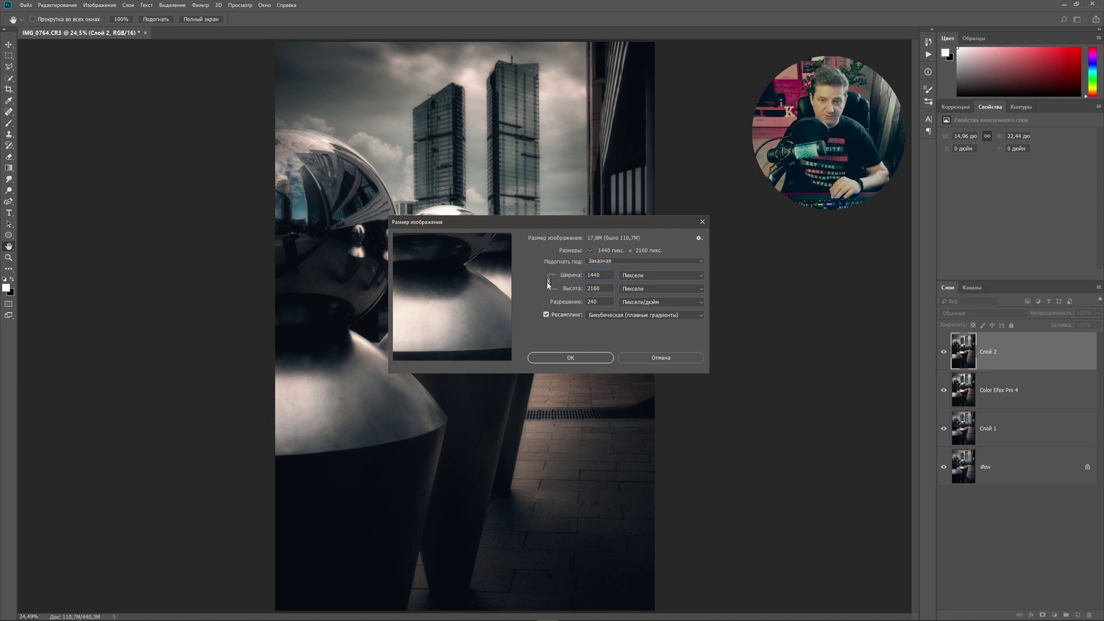
pyautogui.click(593, 358)
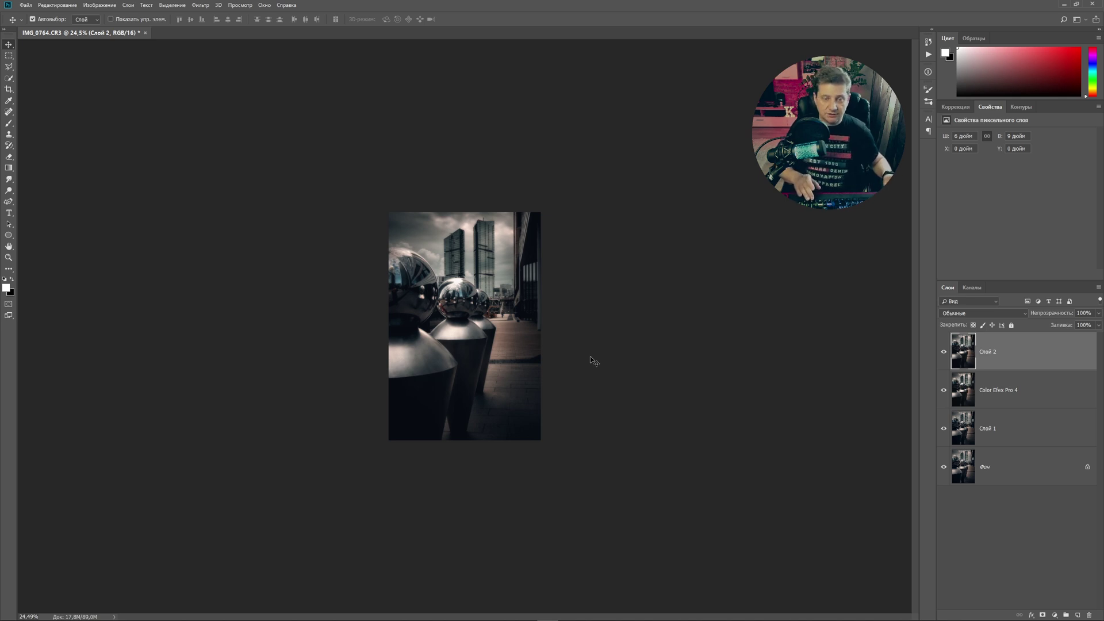
pyautogui.hotkey('ctrl', '0')
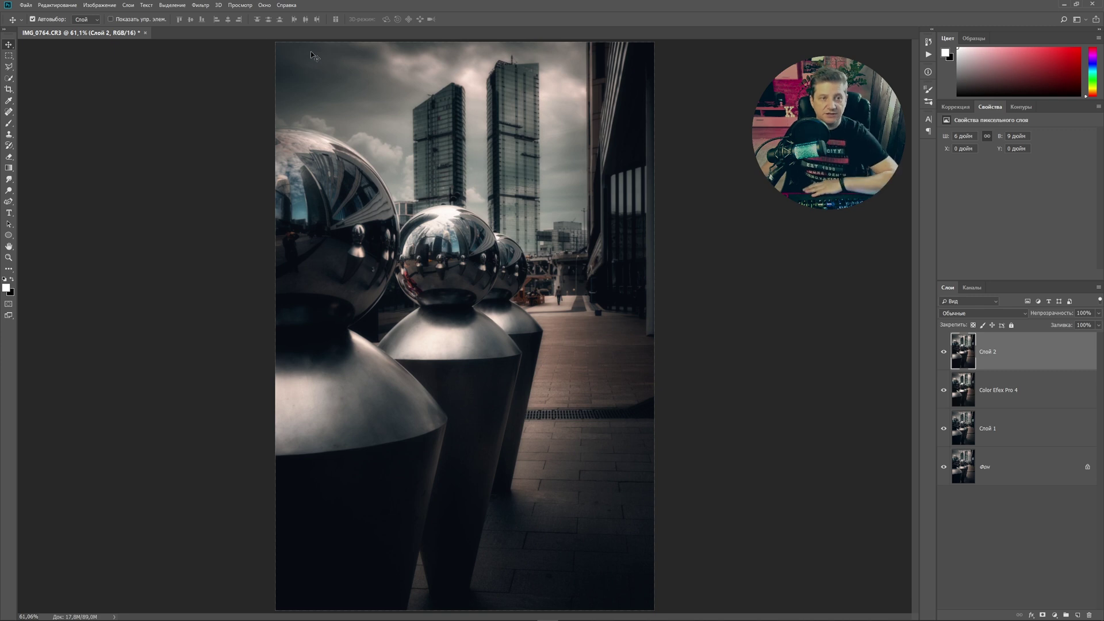
# - Set Smart Sharpen to amount 110%, radius 0.7 px and 10% noise reduction
pyautogui.click(199, 7)
pyautogui.moveTo(319, 163)
pyautogui.click(348, 160)
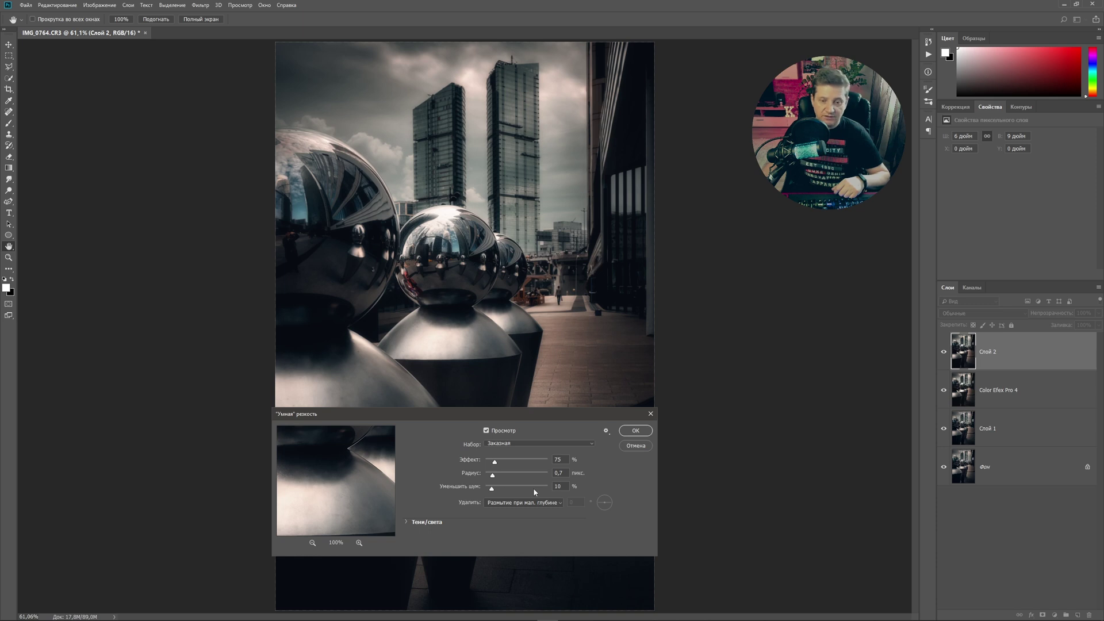
pyautogui.press('Tab')
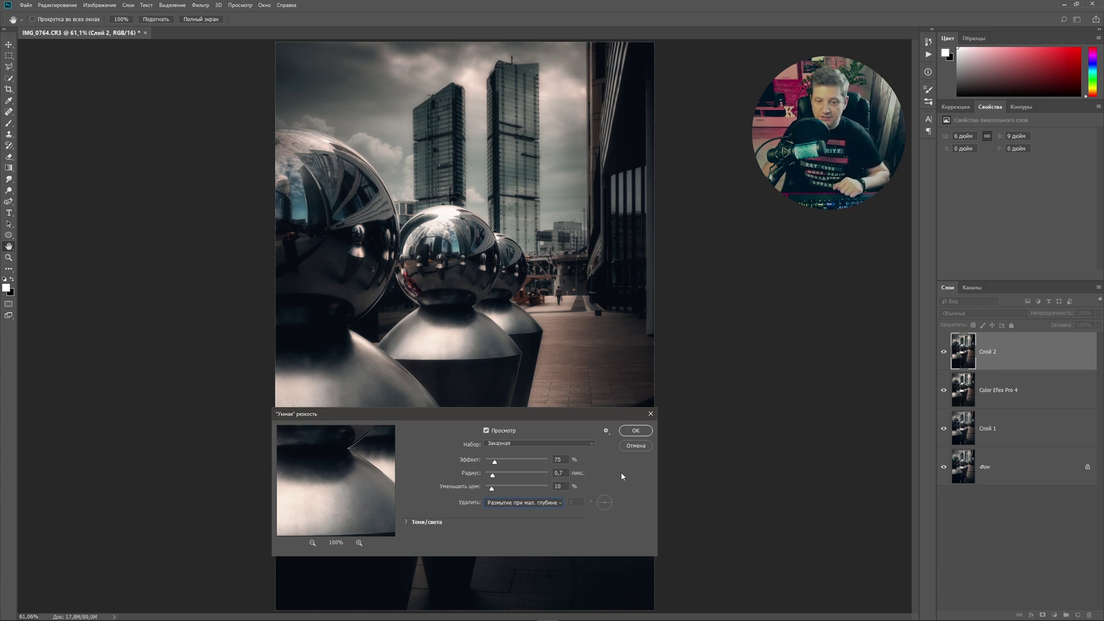
pyautogui.moveTo(492, 463); pyautogui.dragTo(499, 464)
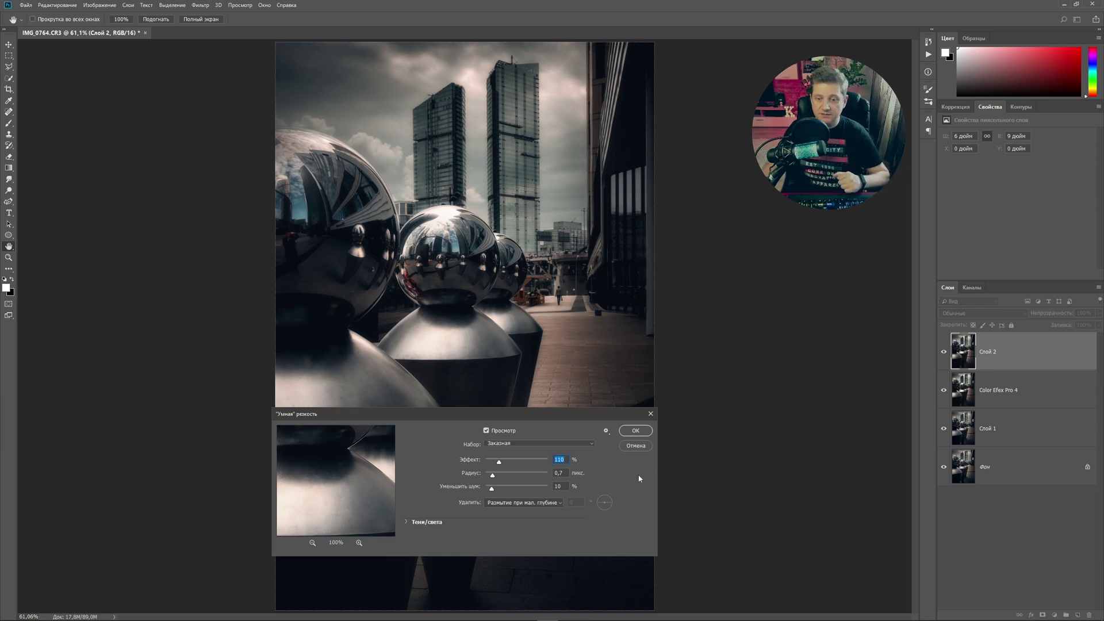
pyautogui.click(636, 431)
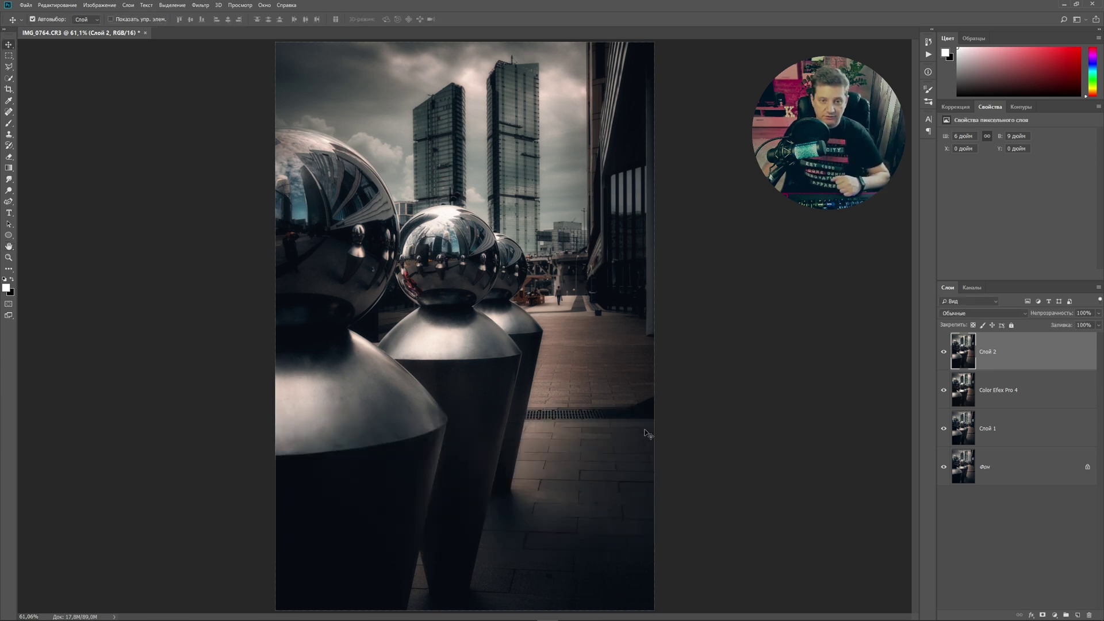